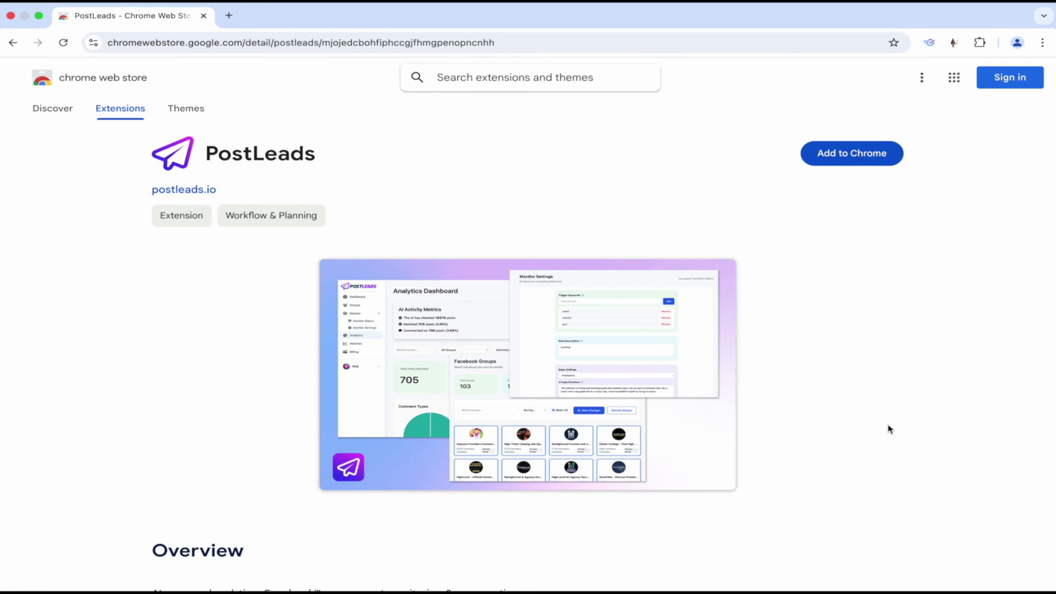
# Start installing PostLeads from its Chrome Web Store listing
pyautogui.click(840, 160)
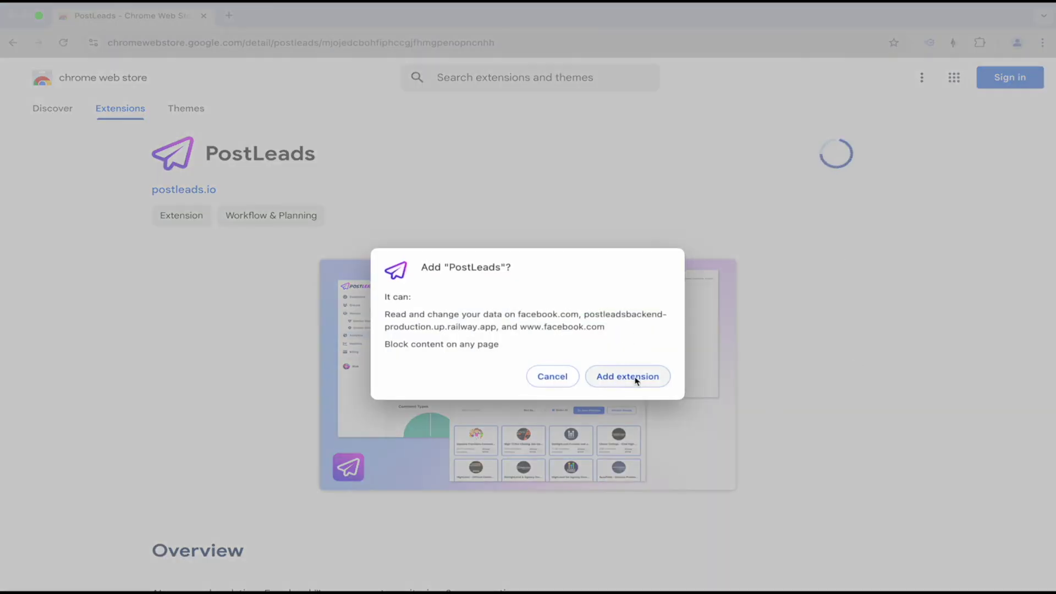
# Install PostLeads, pin it to the Chrome toolbar, and begin its monitor setup
pyautogui.click(632, 376)
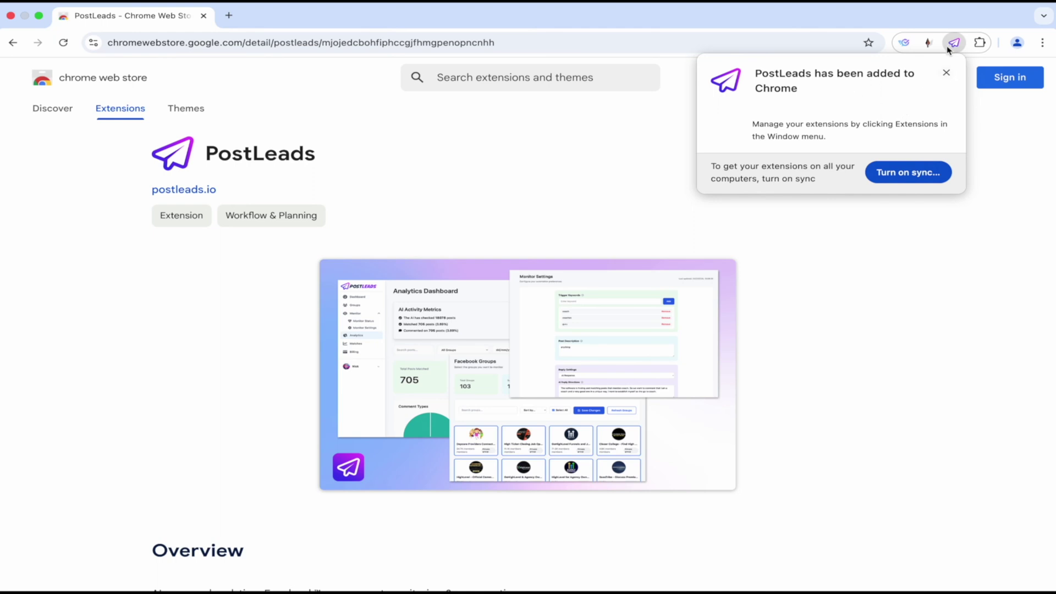
pyautogui.click(980, 42)
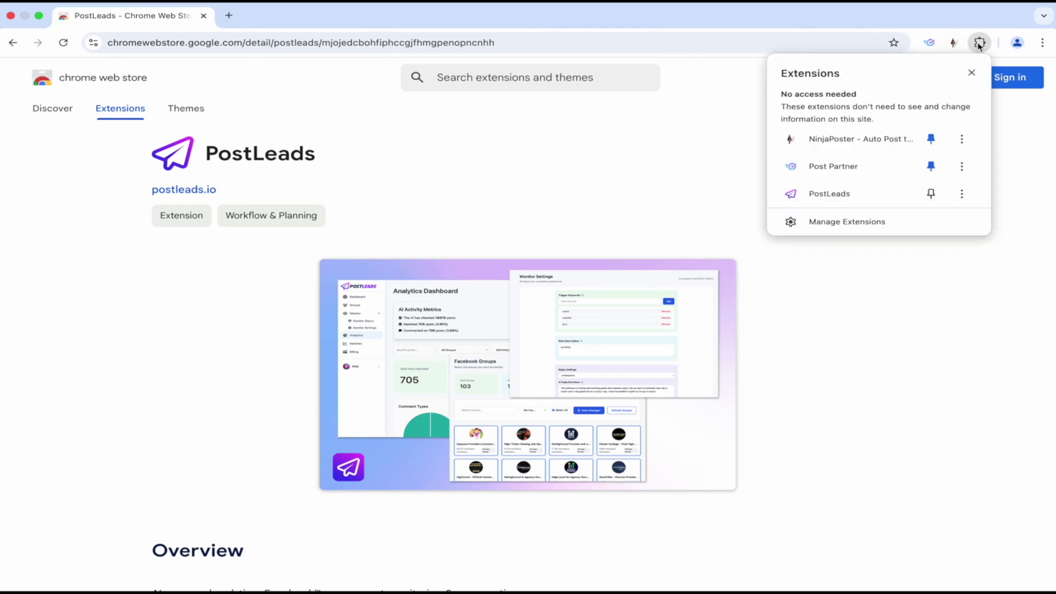
pyautogui.click(931, 193)
pyautogui.click(953, 43)
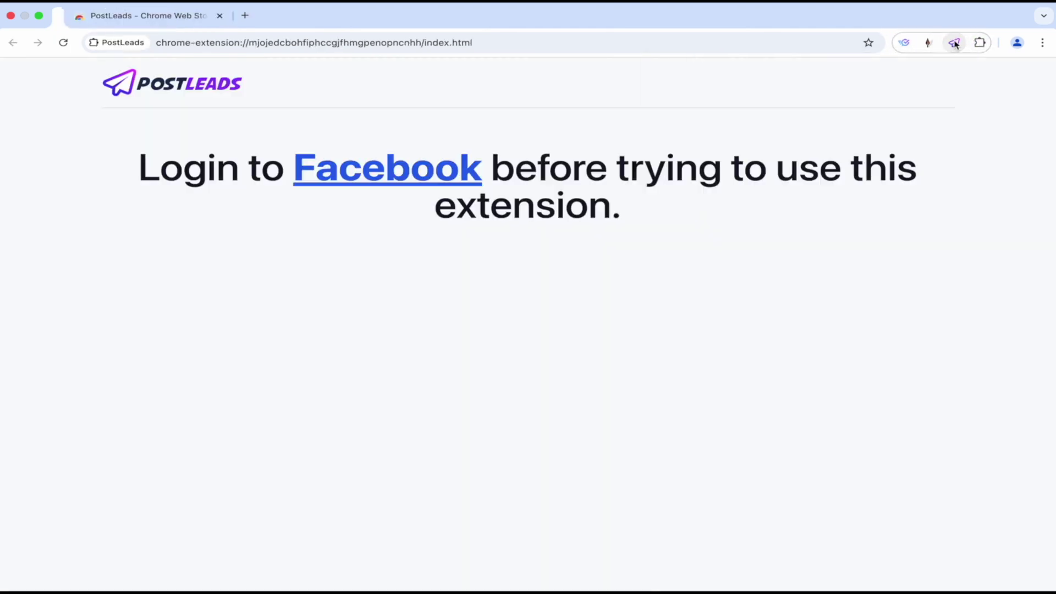
pyautogui.click(440, 168)
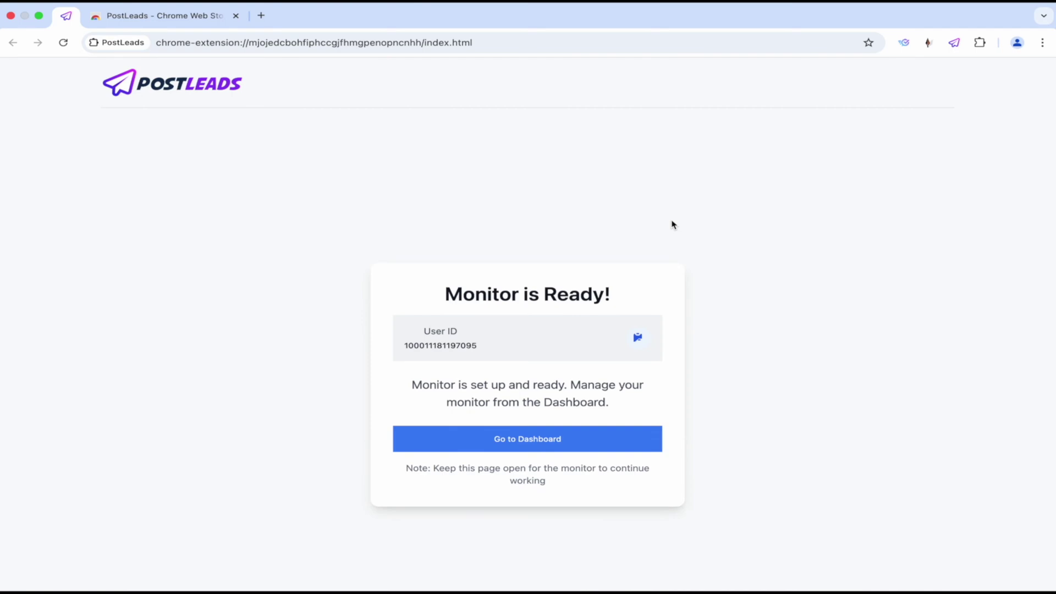
# Enter the PostLeads web dashboard, dismiss the save-password prompt, and view the performance dashboard and groups
pyautogui.click(523, 443)
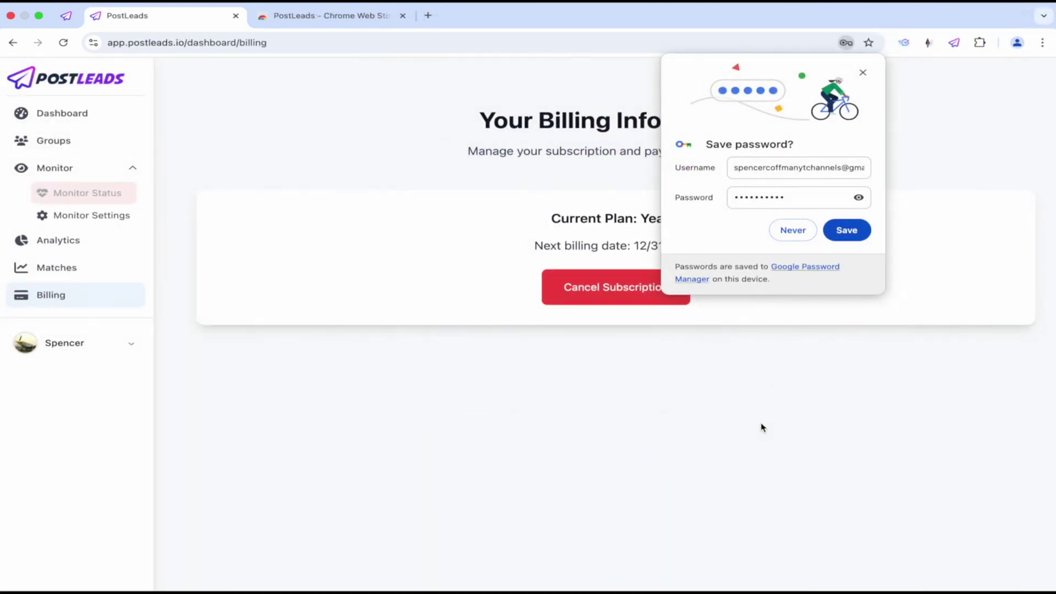
pyautogui.click(862, 72)
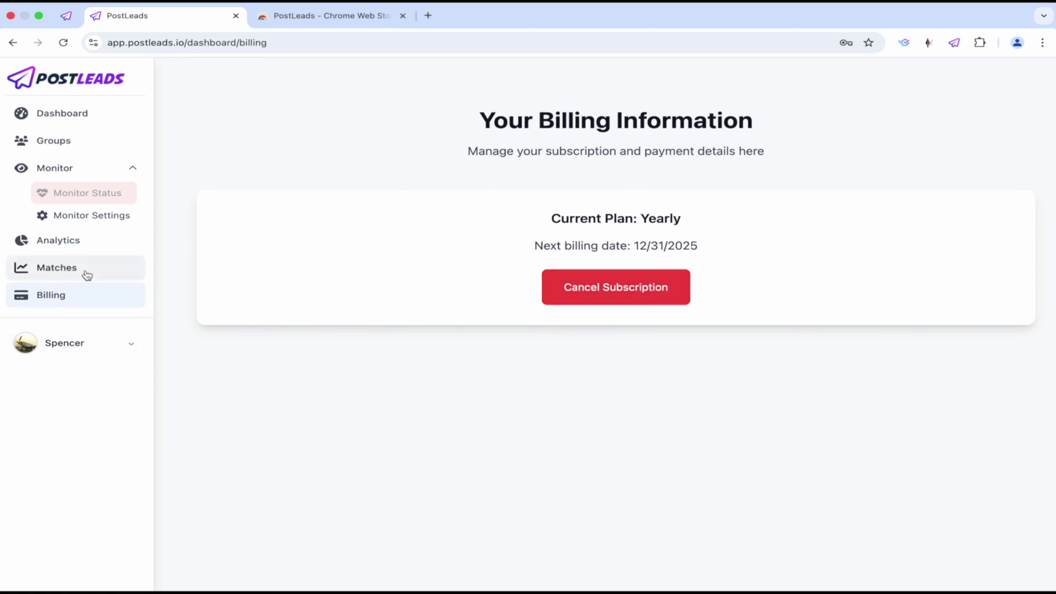
pyautogui.click(130, 348)
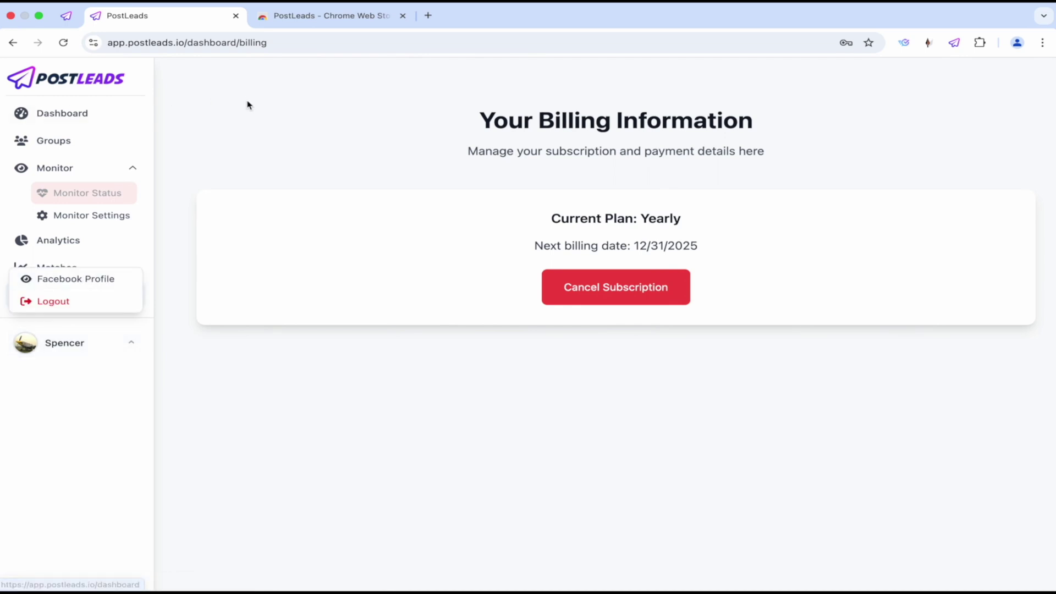
pyautogui.click(65, 114)
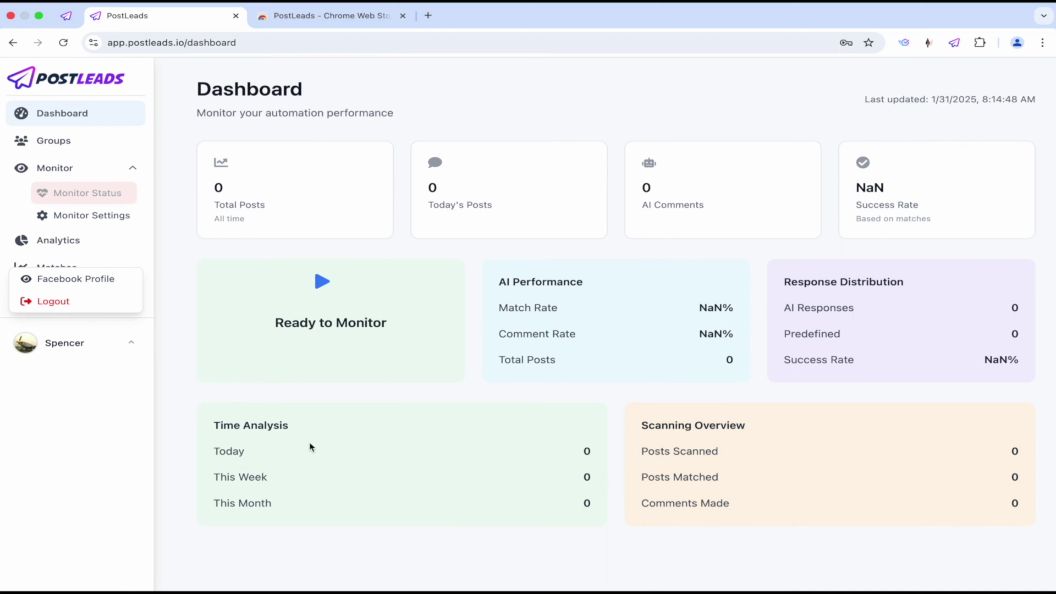
pyautogui.click(75, 146)
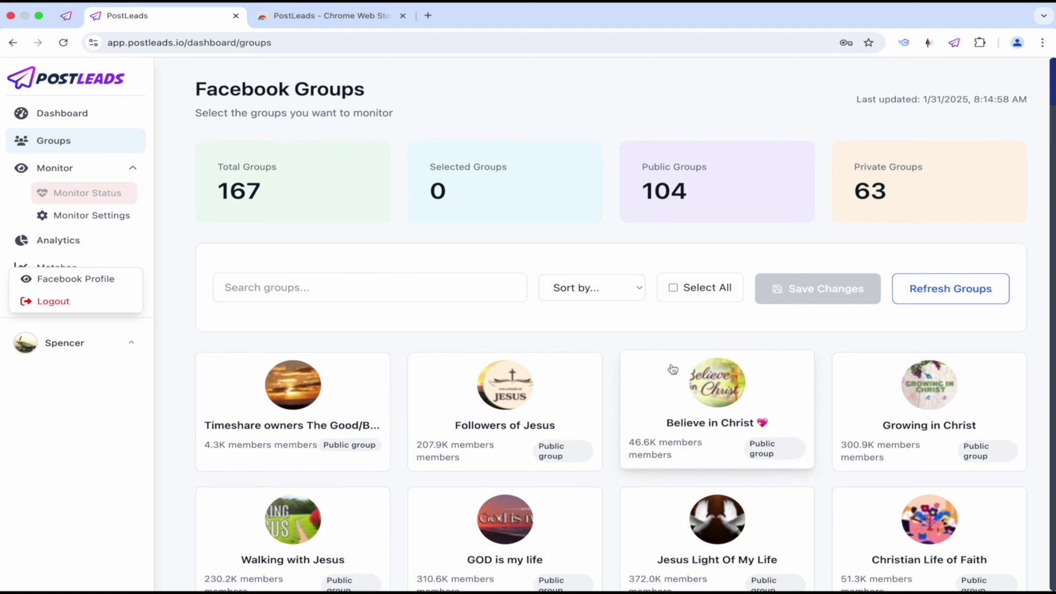
# Review the group counts (167 total, 104 public, 63 private) and scroll the group cards
pyautogui.moveTo(264, 194); pyautogui.dragTo(219, 191)
pyautogui.moveTo(692, 192); pyautogui.dragTo(614, 199)
pyautogui.moveTo(891, 193); pyautogui.dragTo(825, 200)
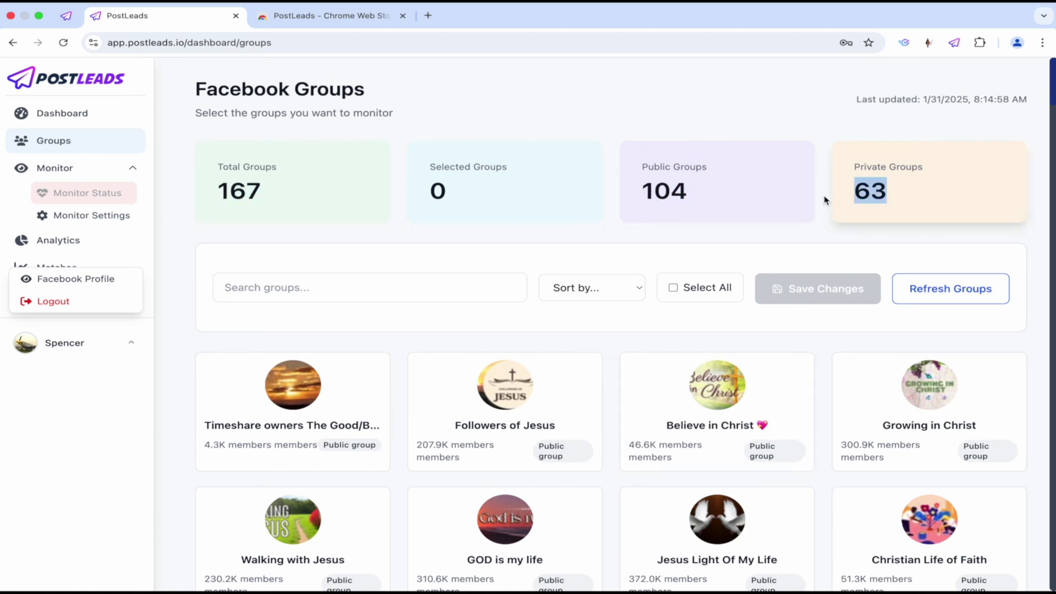
pyautogui.click(537, 231)
pyautogui.scroll(-8, 431, 180)
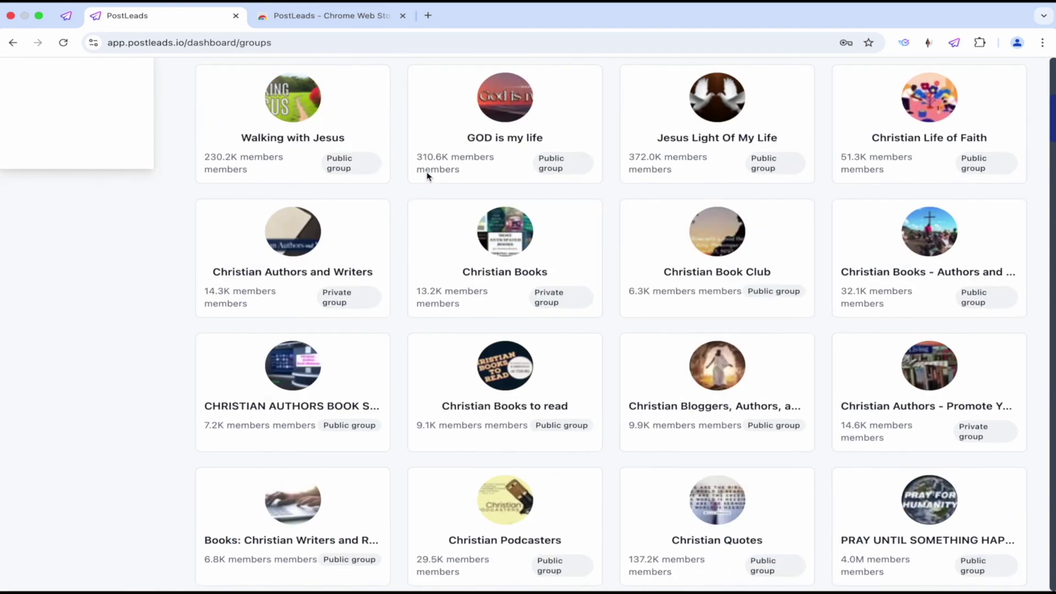
pyautogui.scroll(-20, 427, 176)
pyautogui.scroll(12, 428, 177)
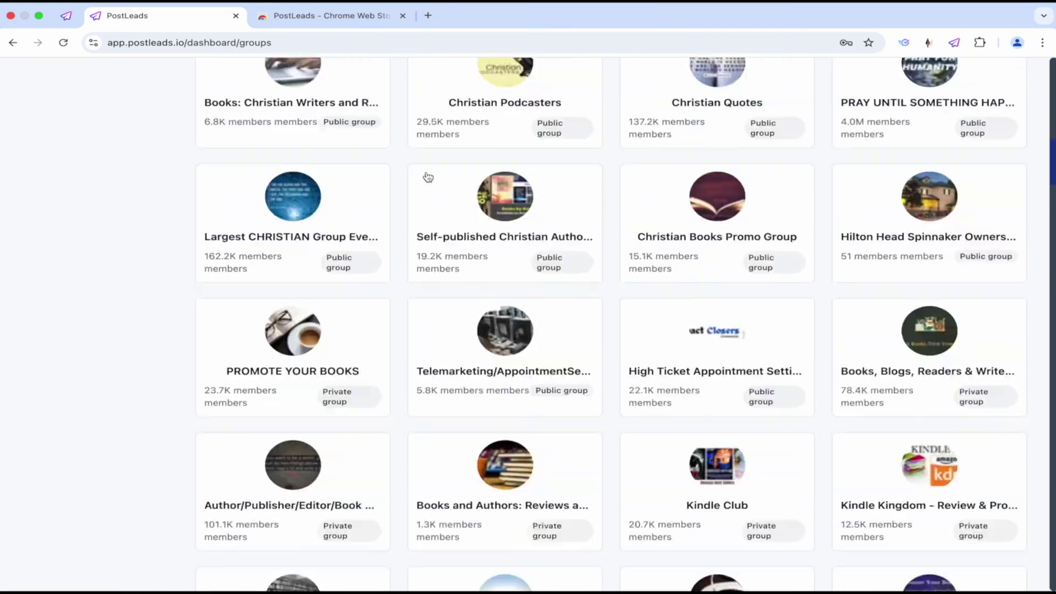
pyautogui.scroll(10, 428, 177)
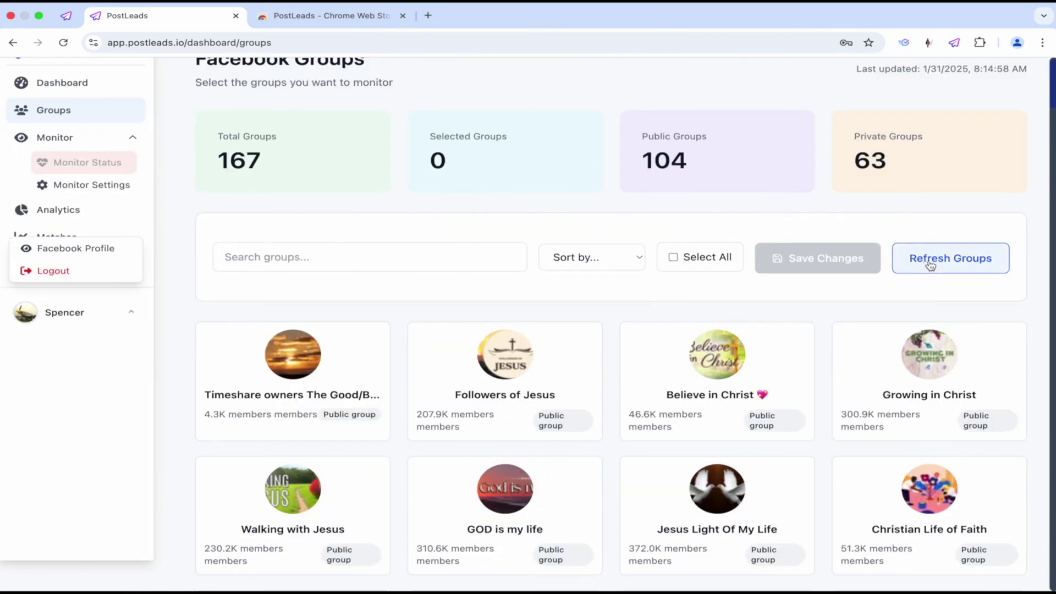
# Check the Sort by options without choosing one, then move to Monitor Settings
pyautogui.click(639, 257)
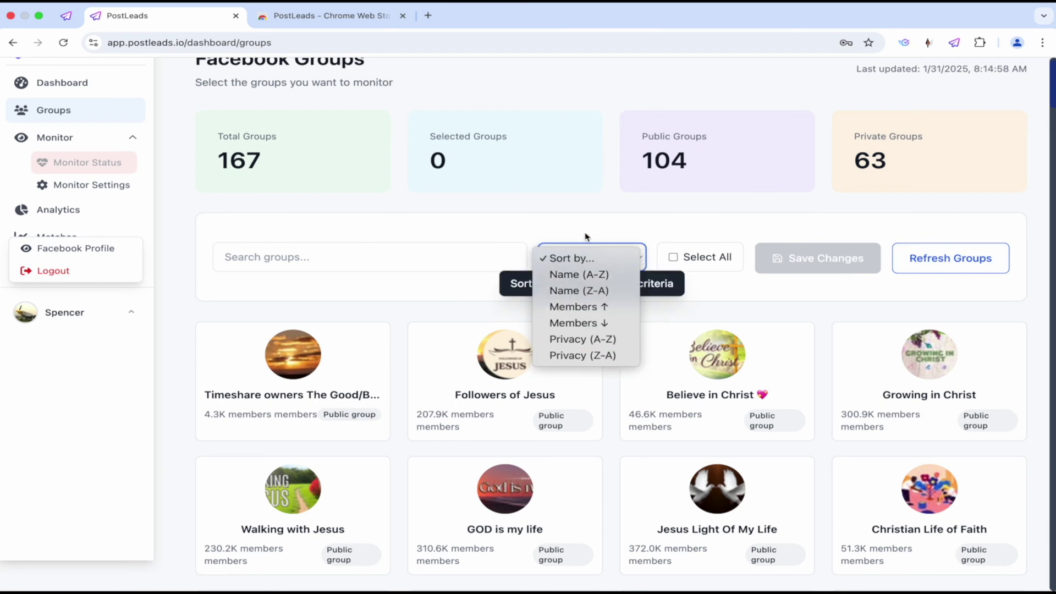
pyautogui.click(90, 172)
pyautogui.click(99, 187)
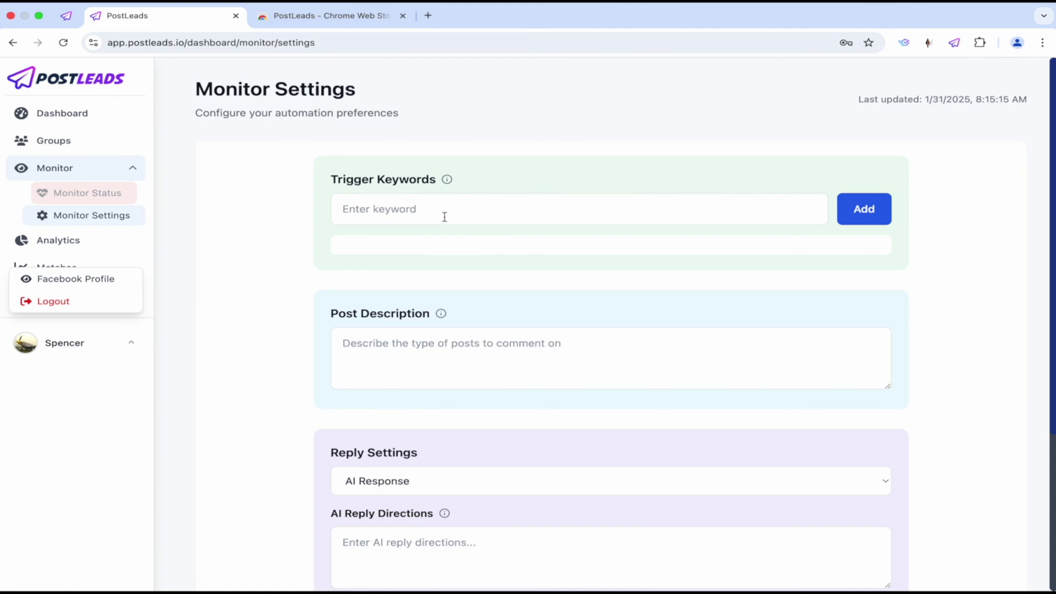
pyautogui.scroll(-2, 424, 248)
pyautogui.click(421, 255)
pyautogui.scroll(-3, 535, 252)
pyautogui.click(407, 258)
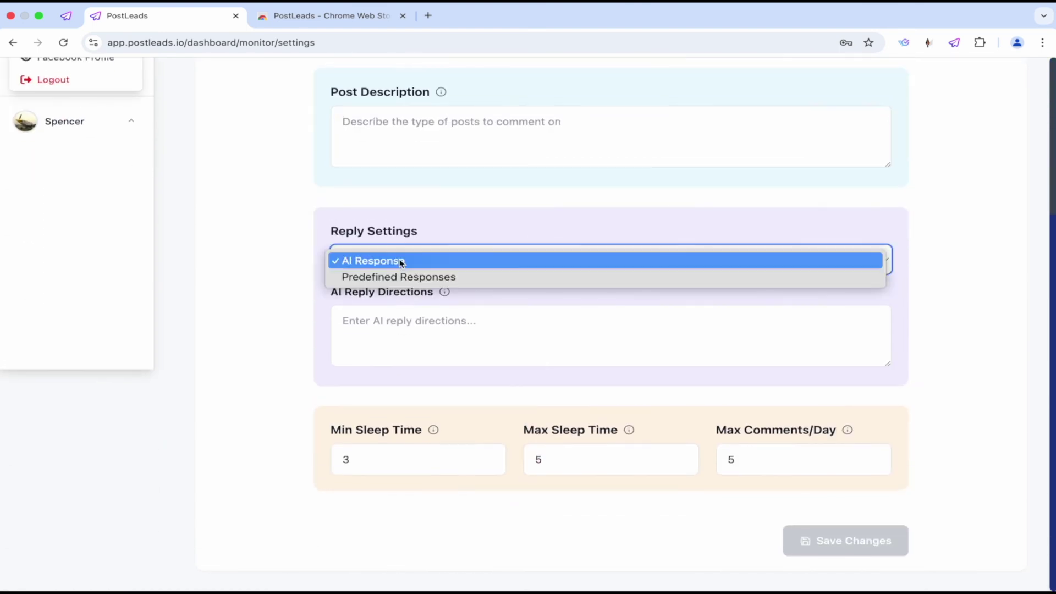
pyautogui.click(471, 283)
pyautogui.click(443, 286)
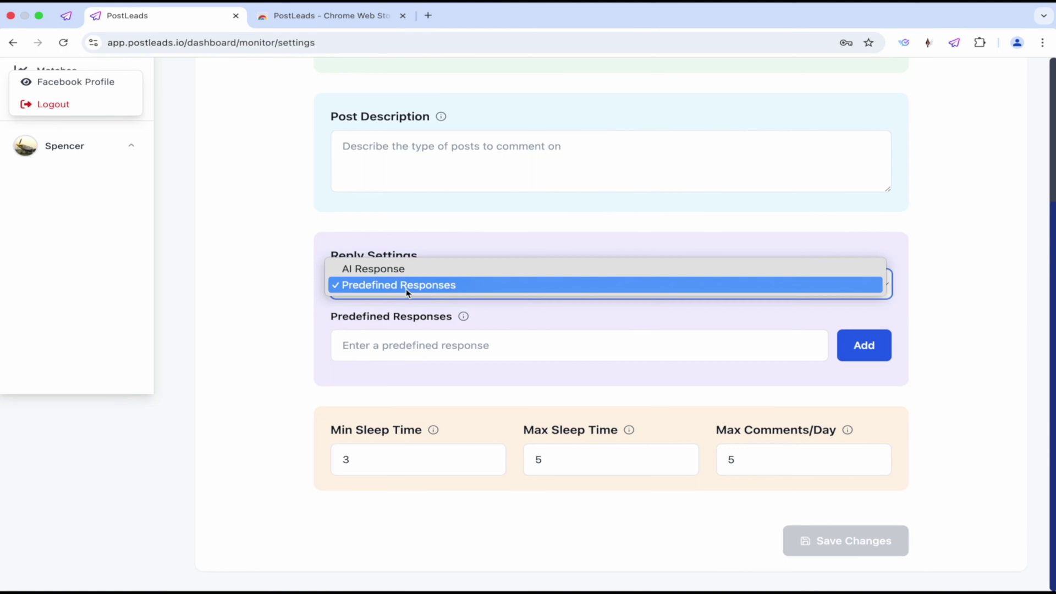
pyautogui.click(387, 269)
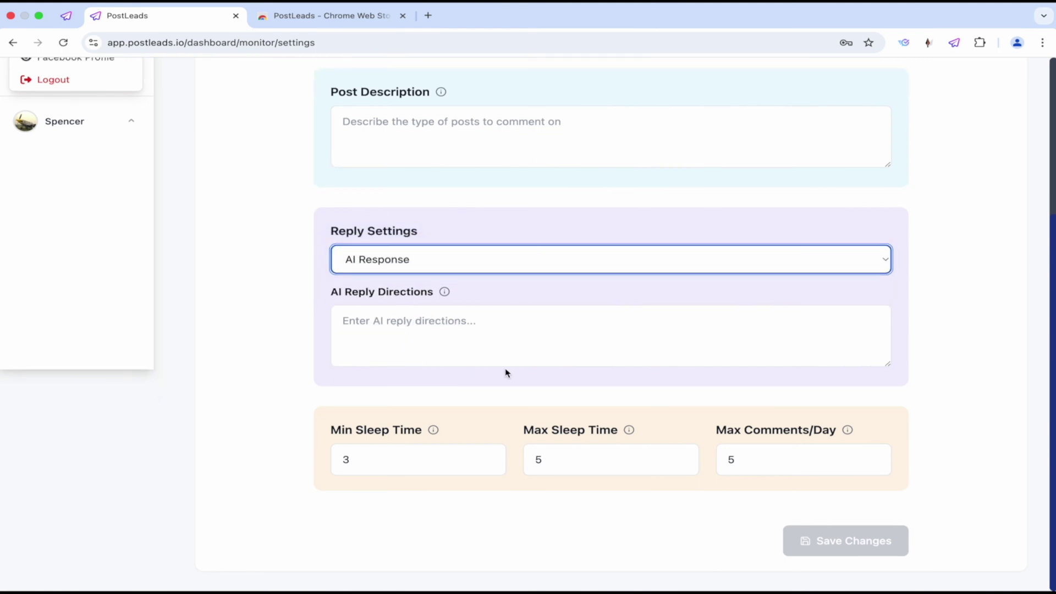
pyautogui.click(433, 430)
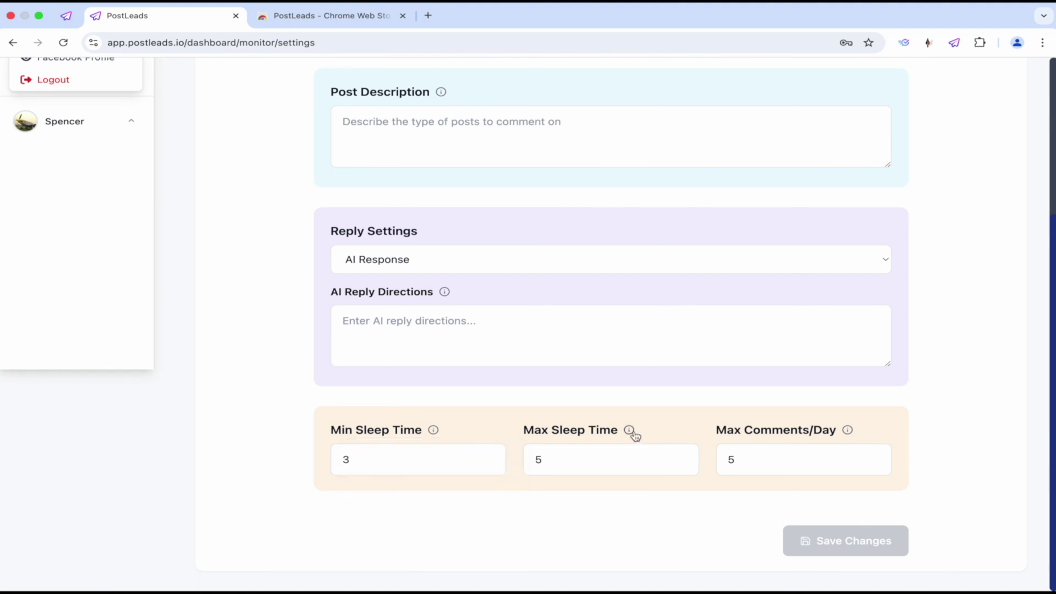
pyautogui.moveTo(847, 430)
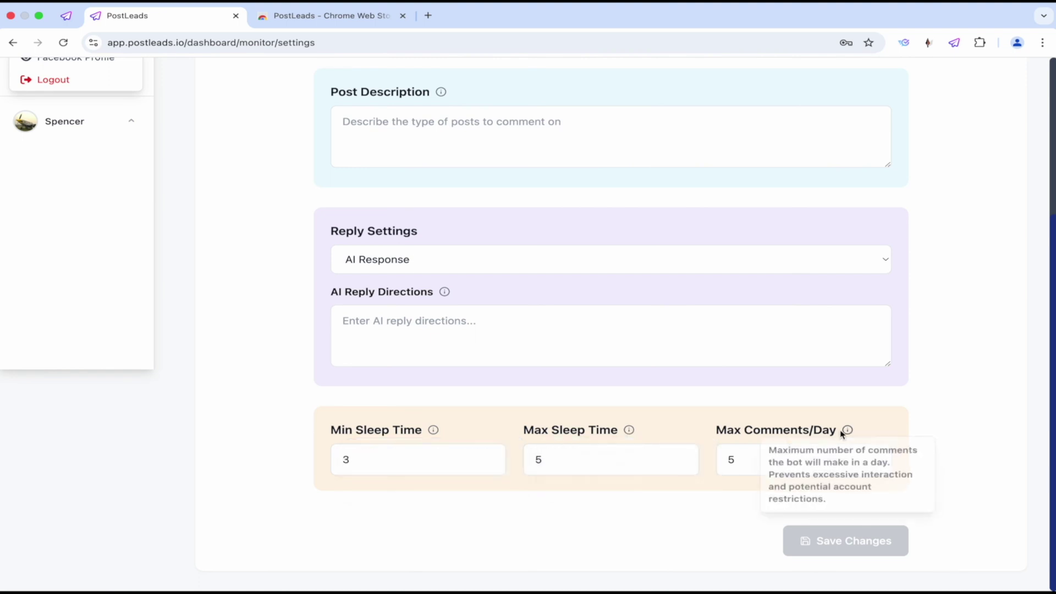
pyautogui.scroll(5, 547, 406)
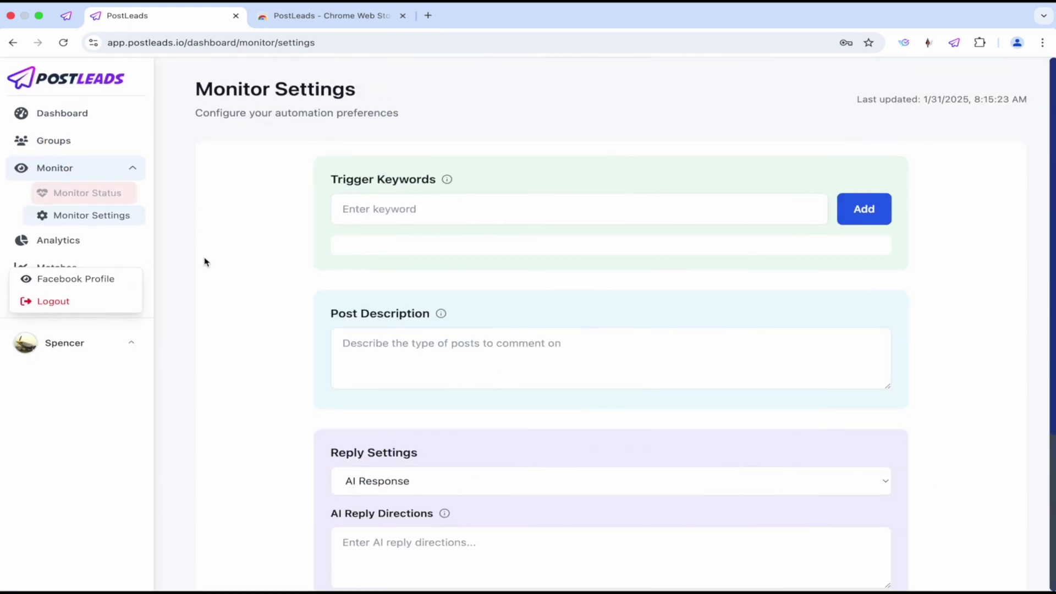
pyautogui.click(60, 242)
# Scroll through the Analytics page and close the account menu
pyautogui.scroll(-4, 405, 235)
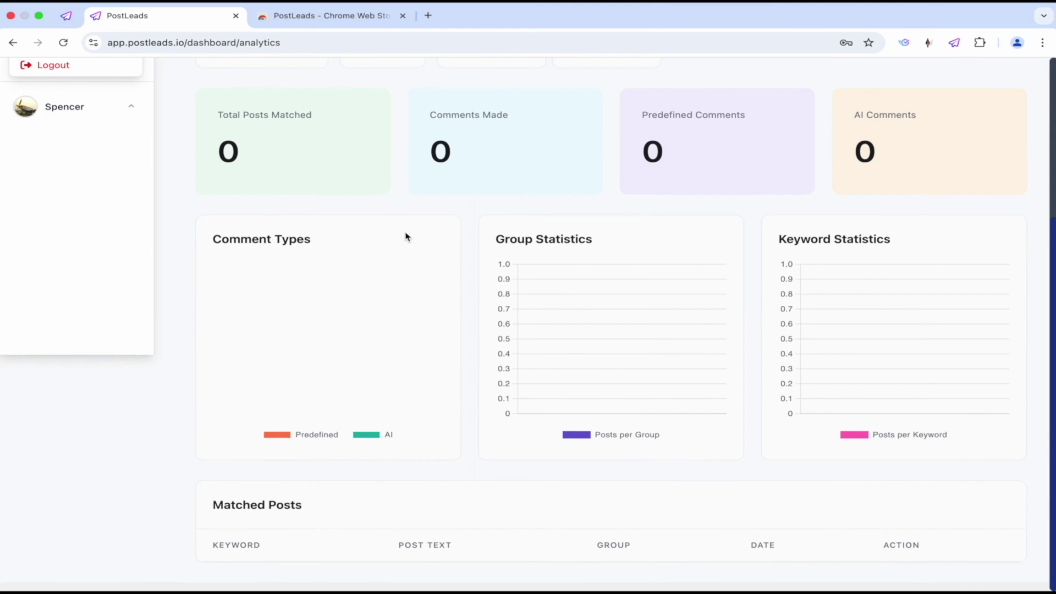
pyautogui.scroll(4, 405, 235)
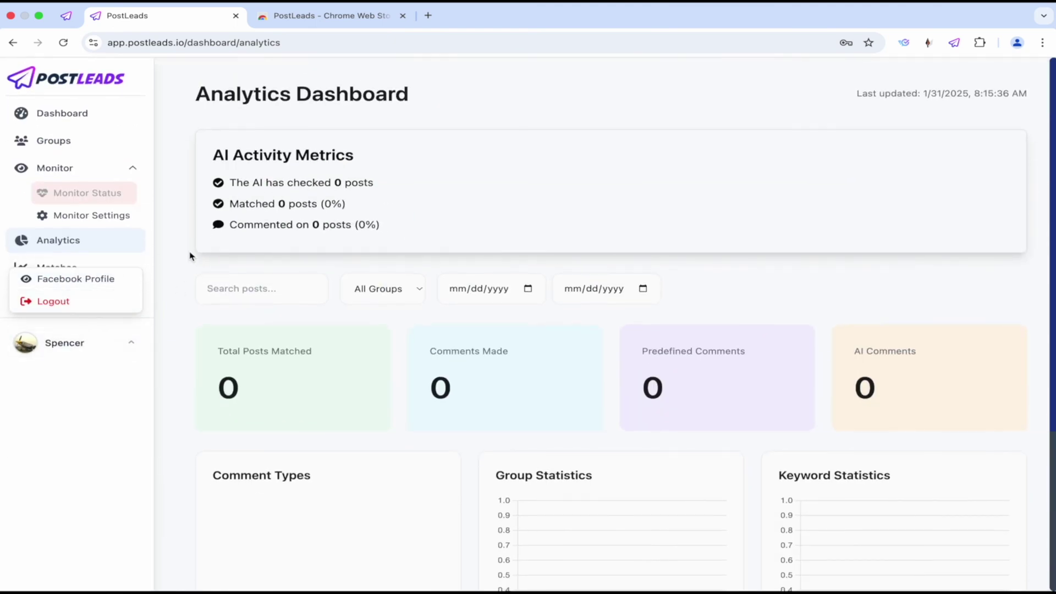
pyautogui.click(122, 348)
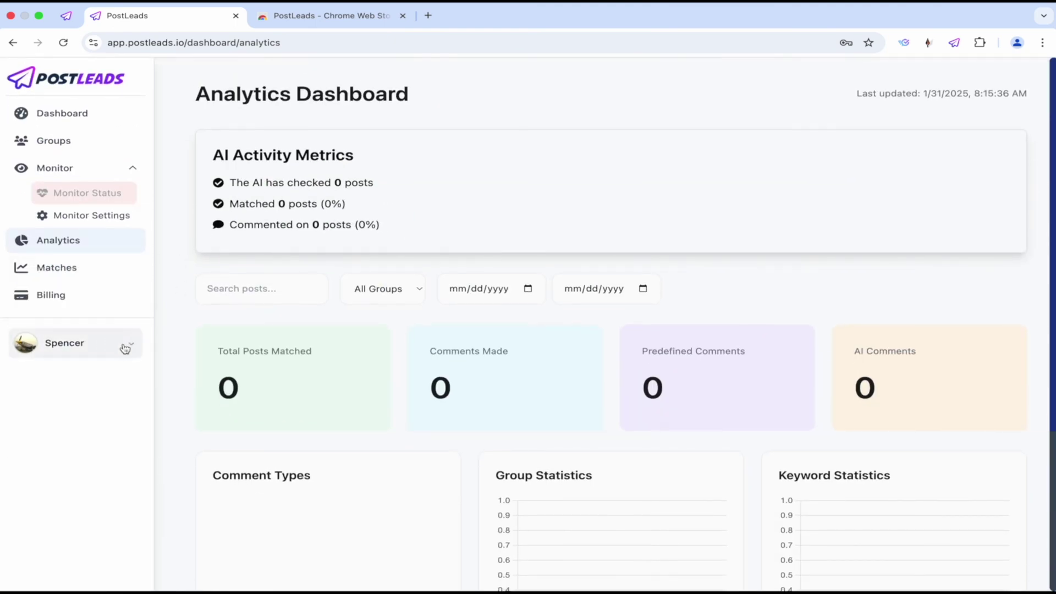
# Browse the Not Matched, Matched and Manual Actions match tabs, then Billing, and return to Dashboard
pyautogui.click(79, 273)
pyautogui.click(229, 249)
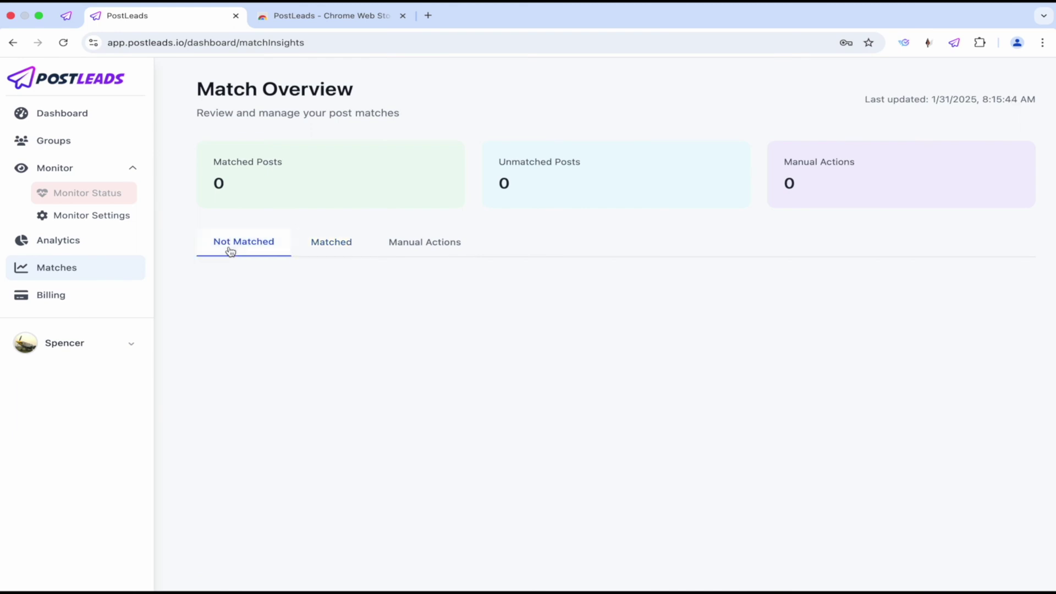
pyautogui.click(325, 247)
pyautogui.click(415, 242)
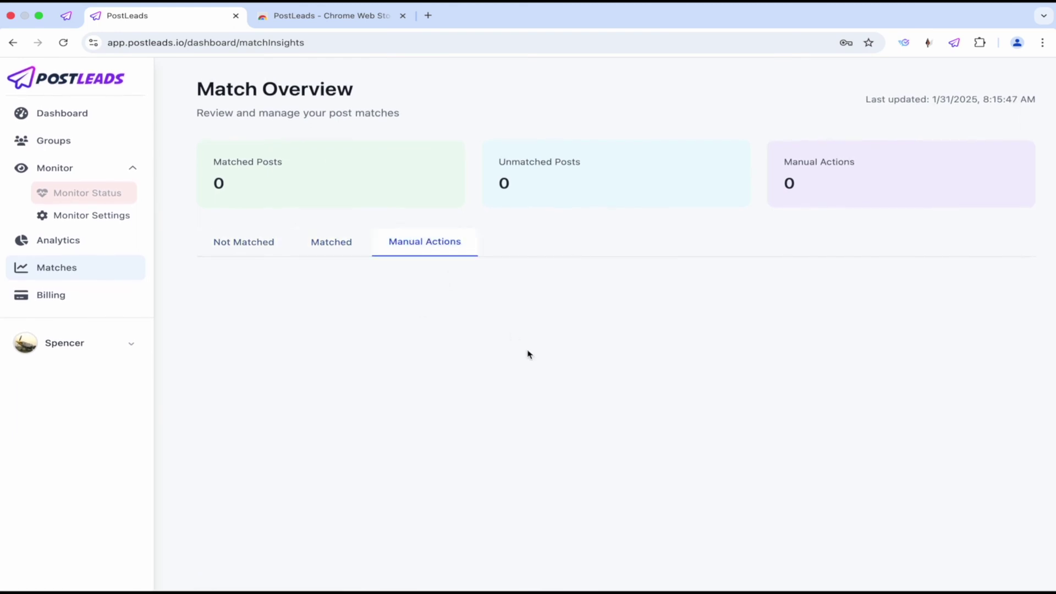
pyautogui.click(65, 298)
pyautogui.click(71, 115)
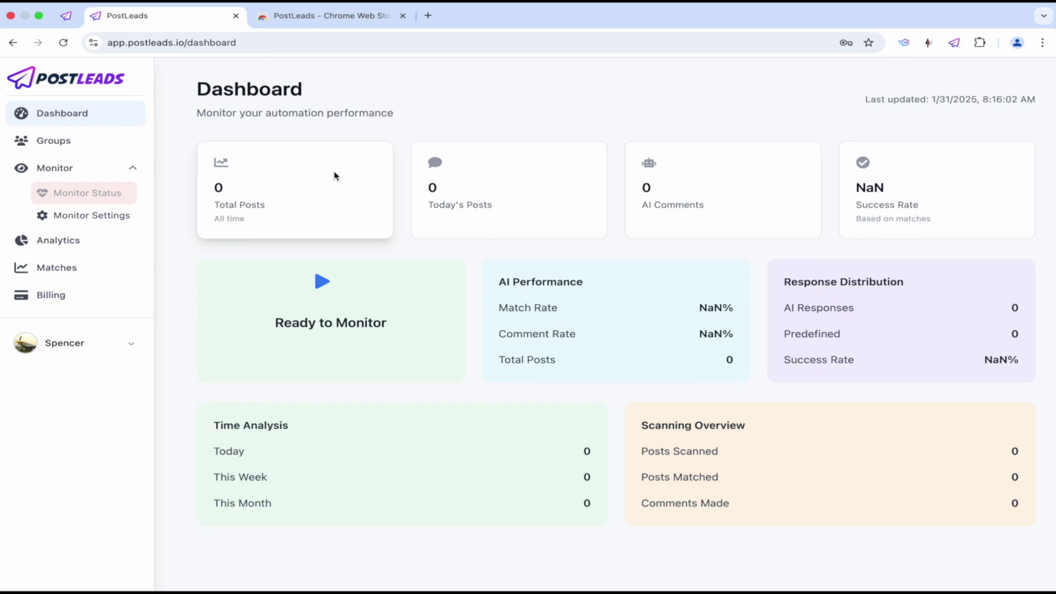
# Revisit the Facebook Groups list, then return to Monitor Settings
pyautogui.click(88, 144)
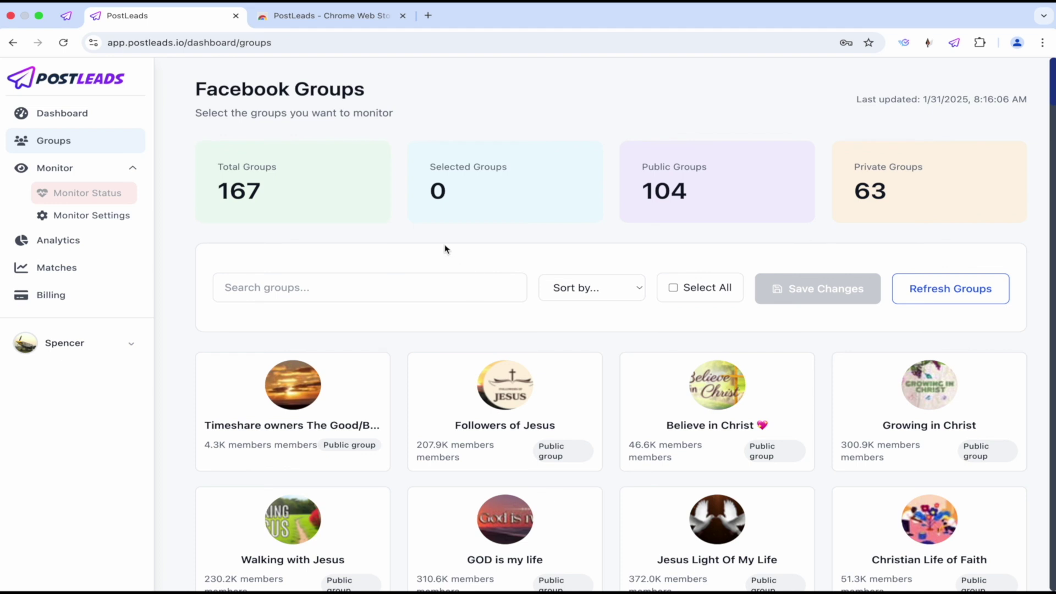
pyautogui.click(77, 216)
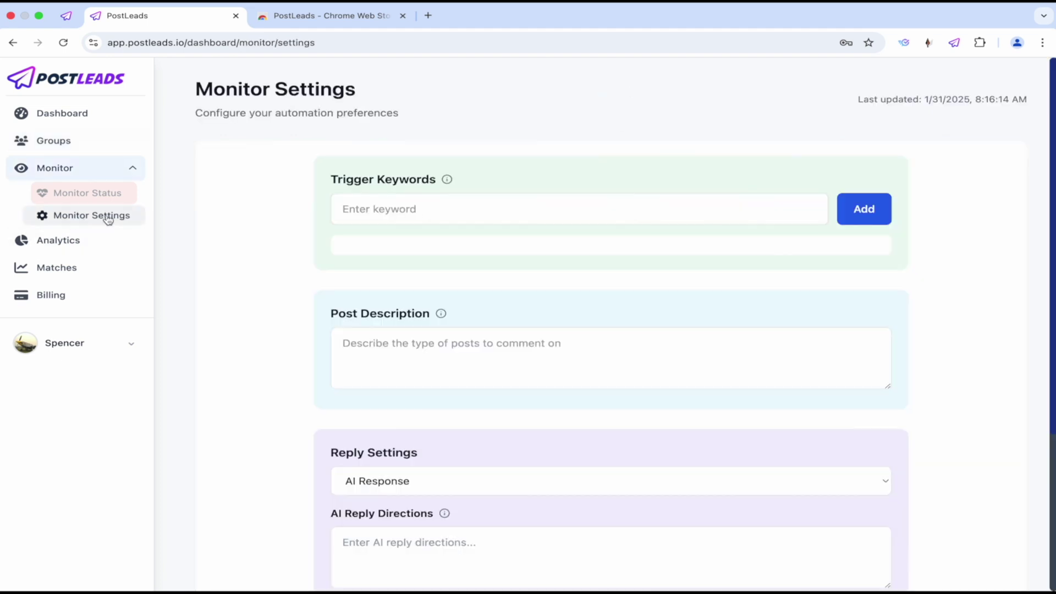